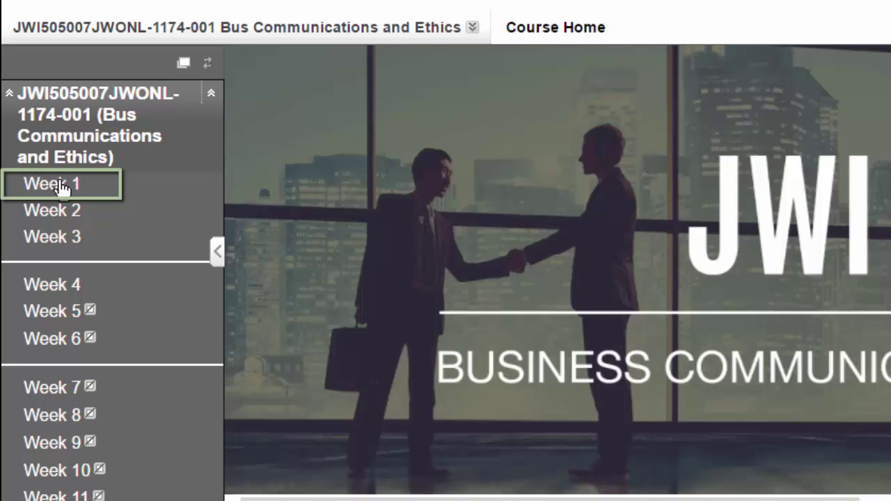
Step: Open the Week 1 course page and scroll down to its Zoom section
left_click(53, 184)
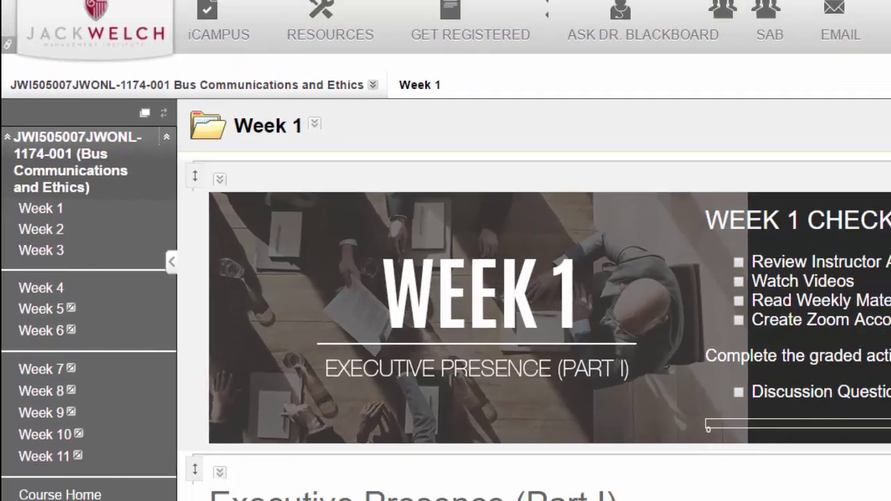
scroll(445, 278, "down", 3)
scroll(513, 283, "down", 15)
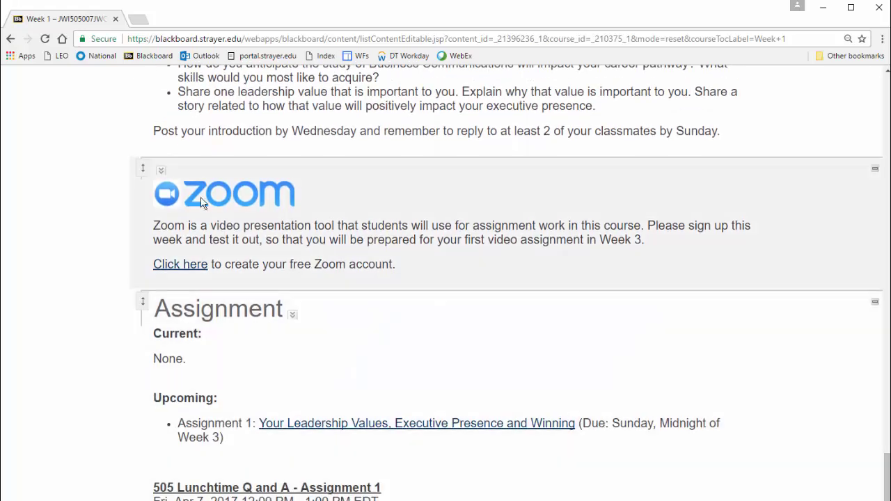
Step: Register on the JWMI Zoom sign-up page by pasting in the email address
left_click(184, 264)
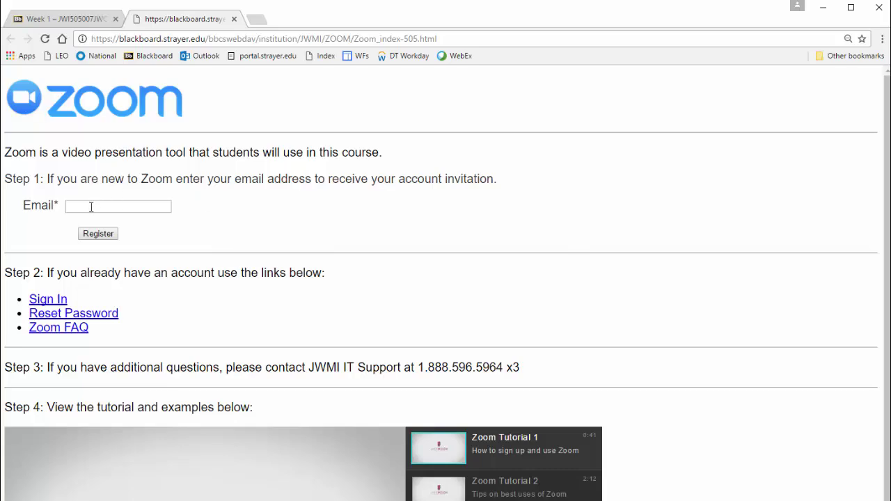
left_click(90, 207)
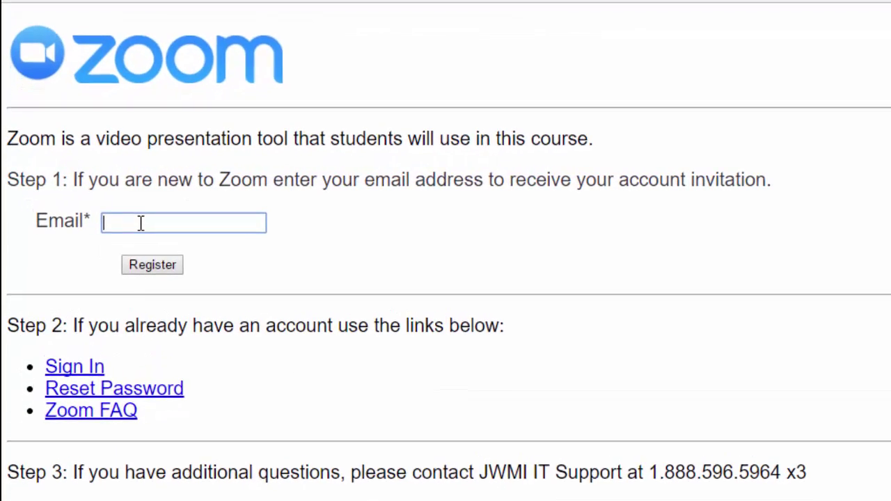
key("ctrl+v")
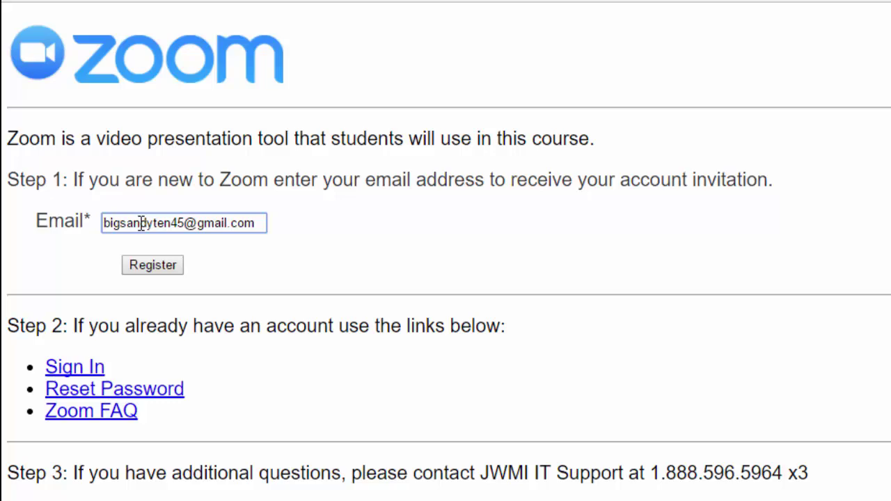
left_click(157, 268)
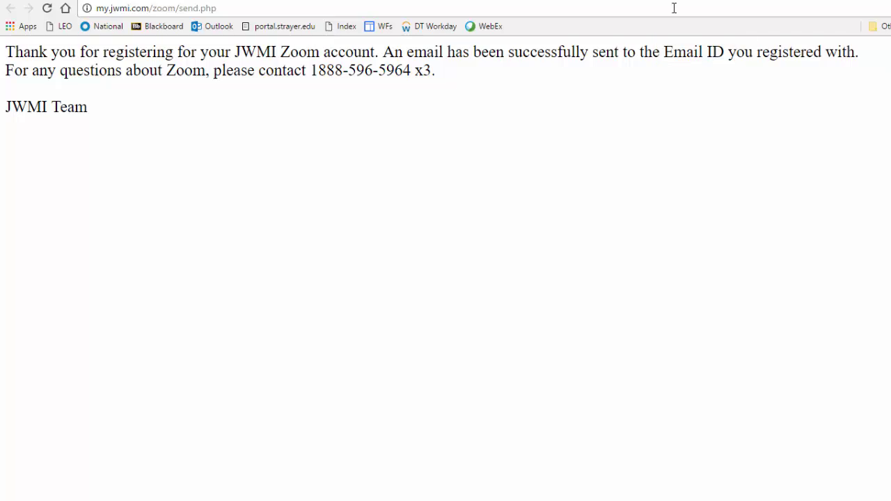
Step: Open the Zoom account invitation email from the Gmail inbox to reach its activation link
key("ctrl+w")
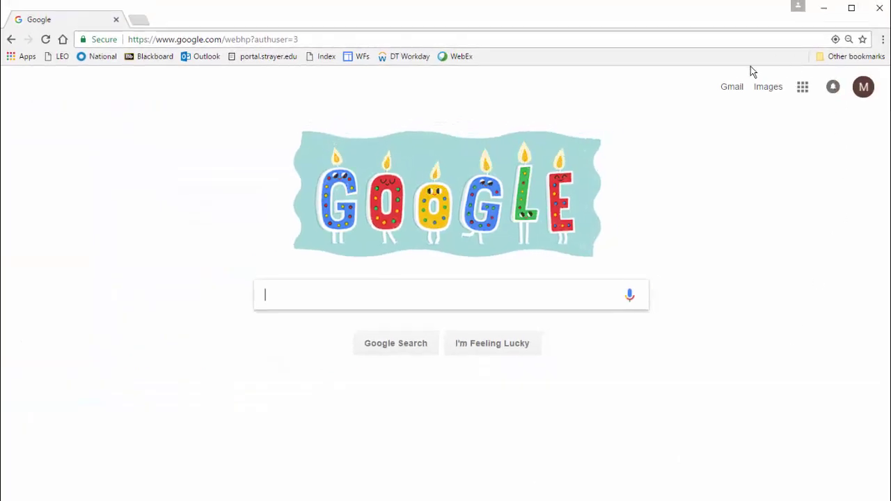
left_click(732, 88)
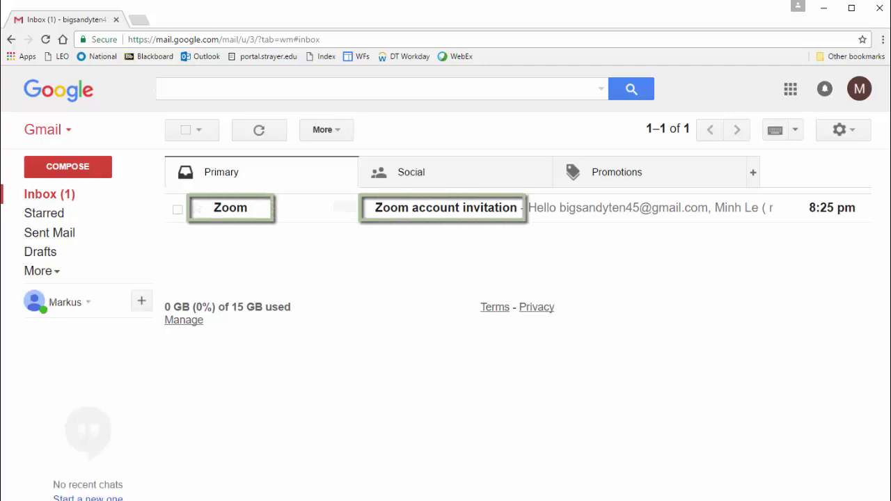
left_click(457, 211)
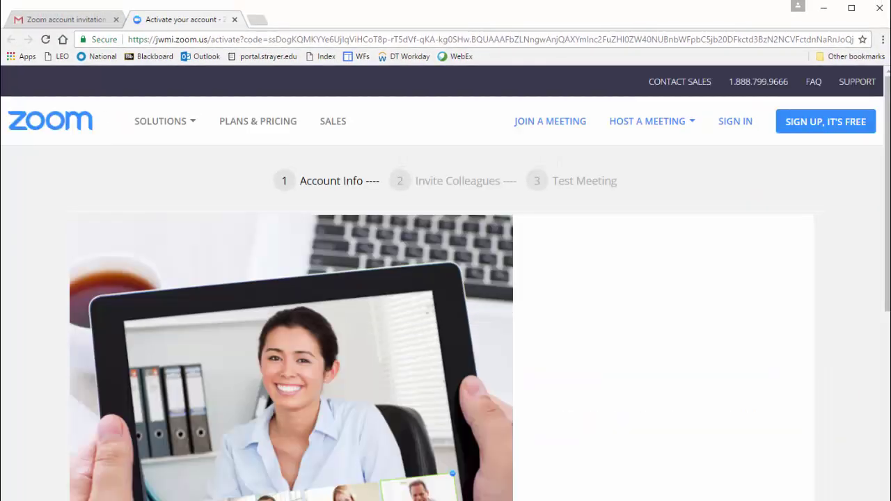
Step: Enter the account holder's first and last name on the activation form
left_click_drag(888, 170, 888, 386)
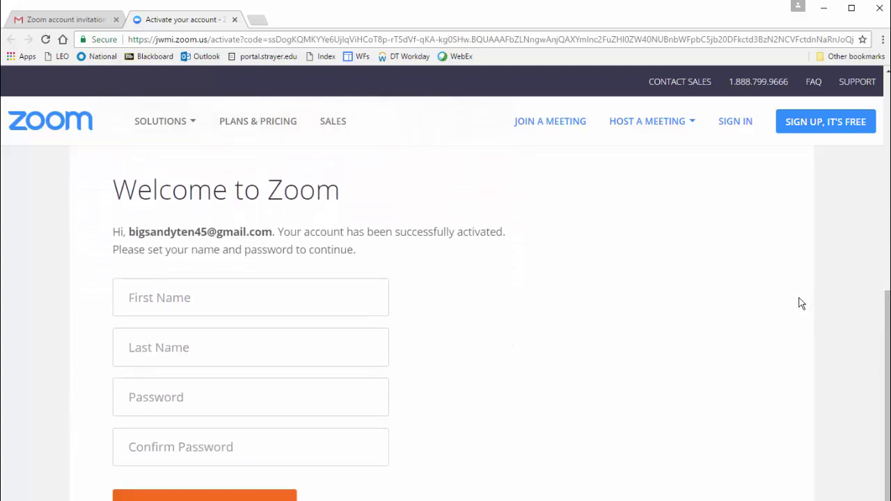
left_click(210, 300)
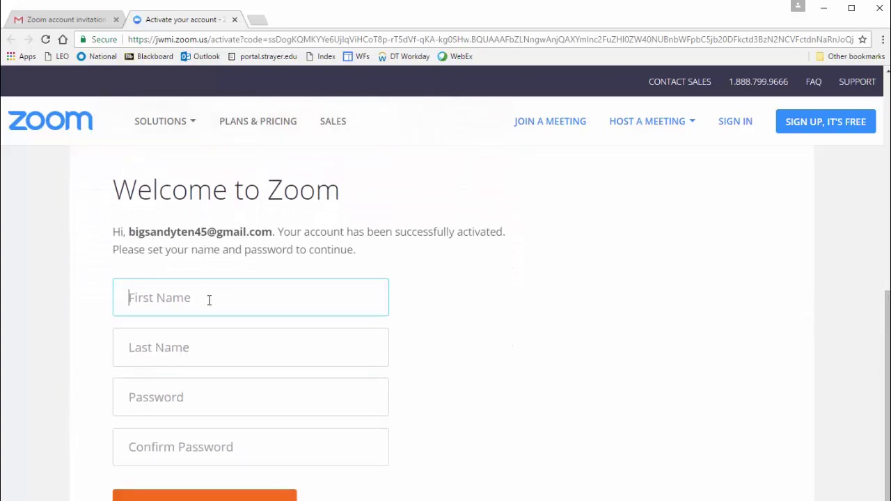
key("Tab")
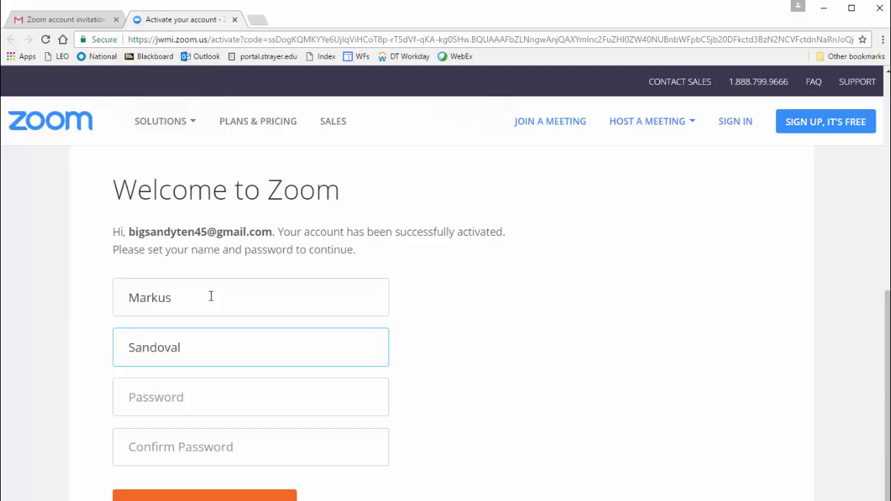
Step: Set and confirm the account password, then submit the account details
key("Tab")
type("•••••••••")
scroll(211, 296, "down", 3)
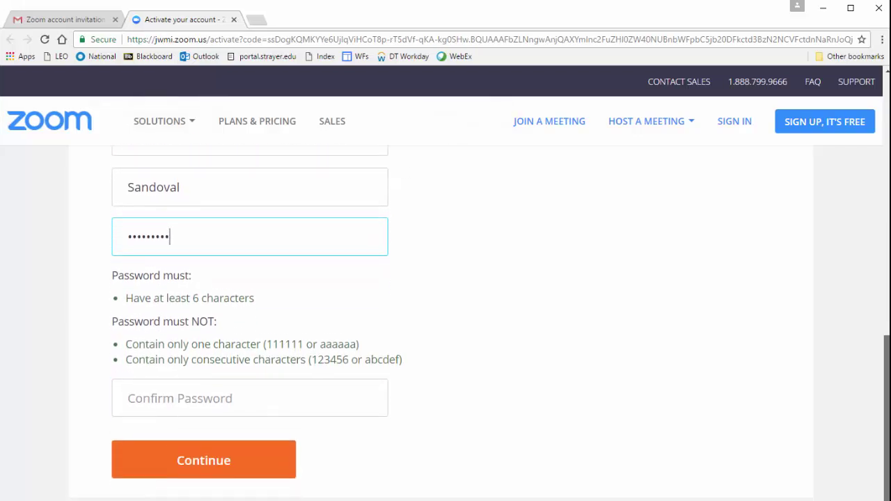
scroll(464, 334, "down", 1)
key("Tab")
type("••••••••")
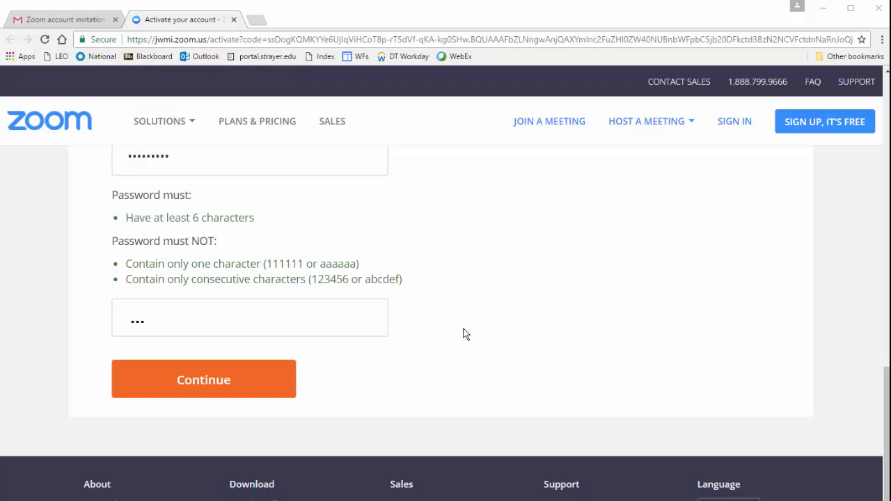
left_click(256, 384)
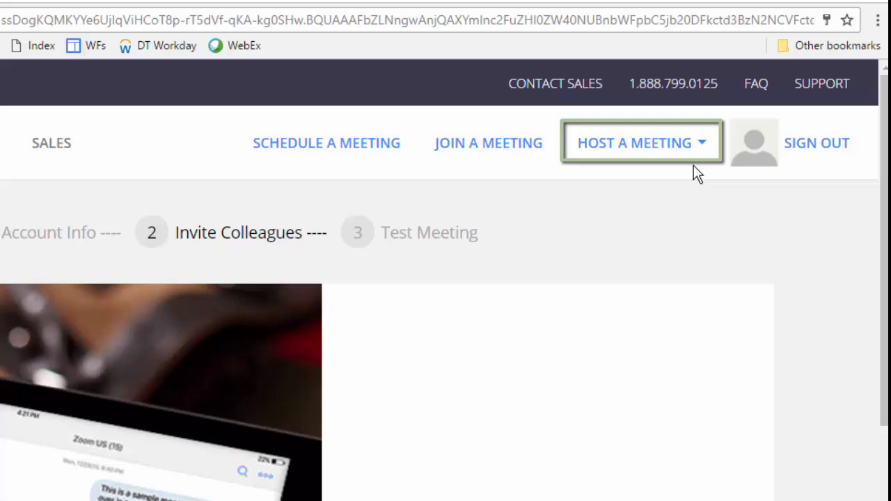
Step: Host a new meeting using the With Video On option
left_click(656, 151)
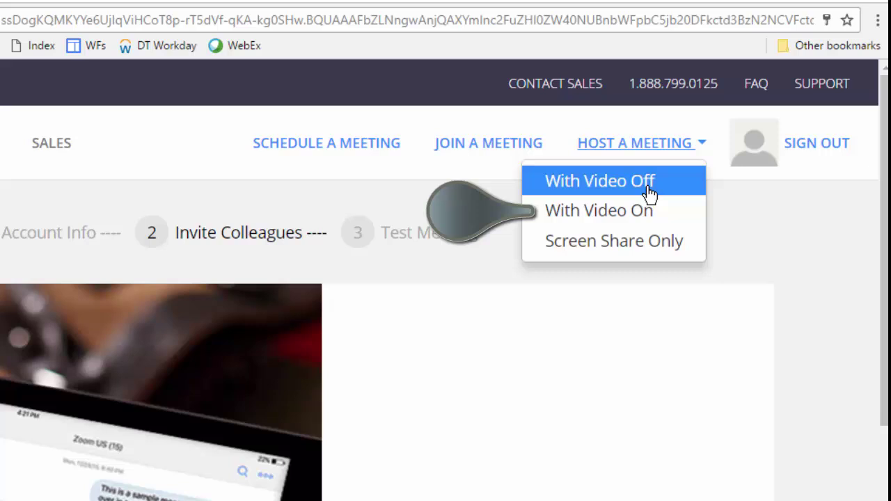
left_click(666, 212)
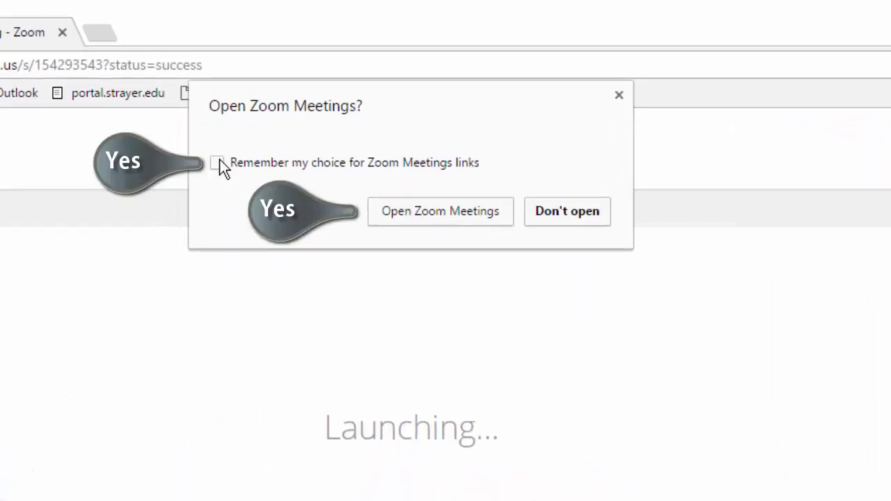
Step: Remember the choice and open the meeting in the Zoom Meetings desktop app
left_click(219, 161)
left_click(435, 210)
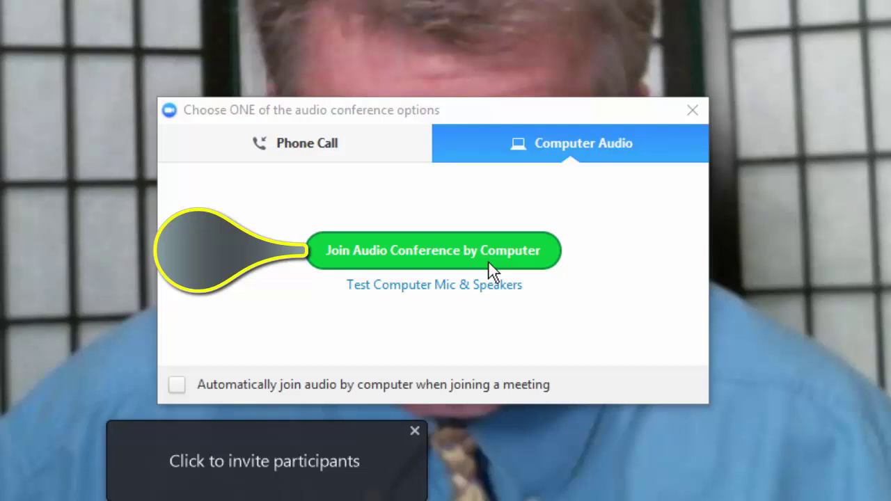
Step: Enable automatic computer audio and join the meeting audio by computer
left_click(178, 386)
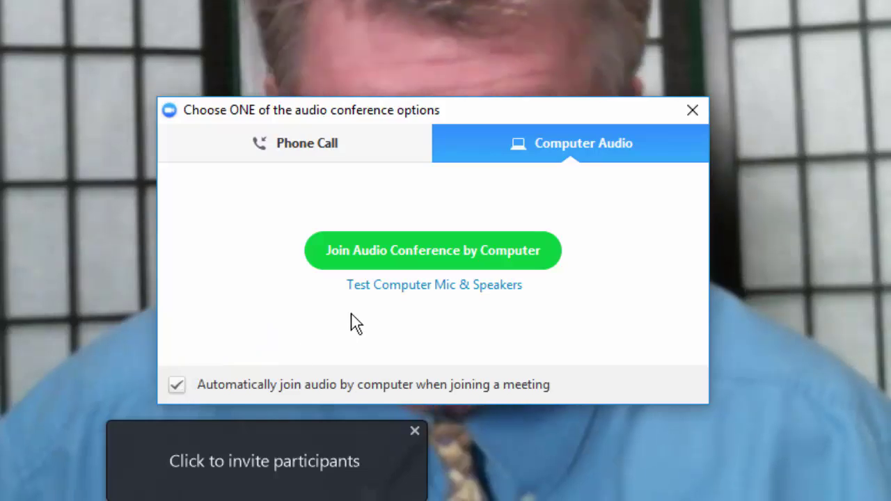
left_click(426, 249)
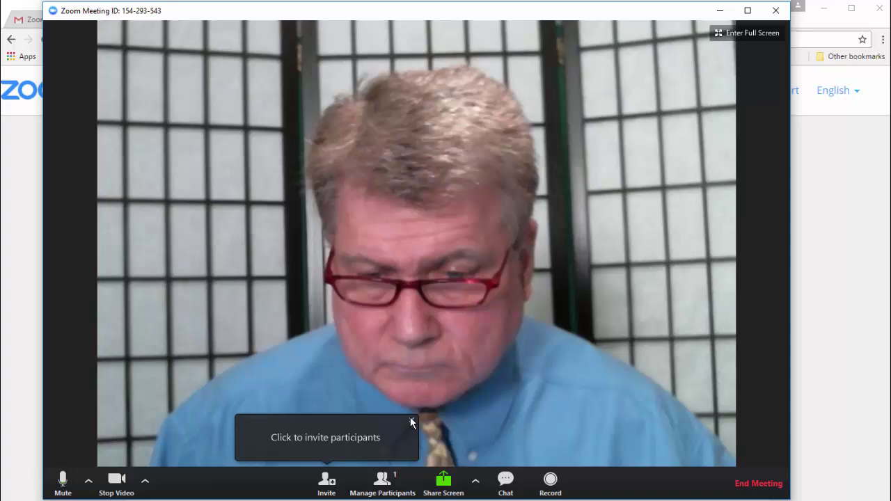
Step: Dismiss the invite participants tip and toggle the camera off, on, then off again
left_click(411, 419)
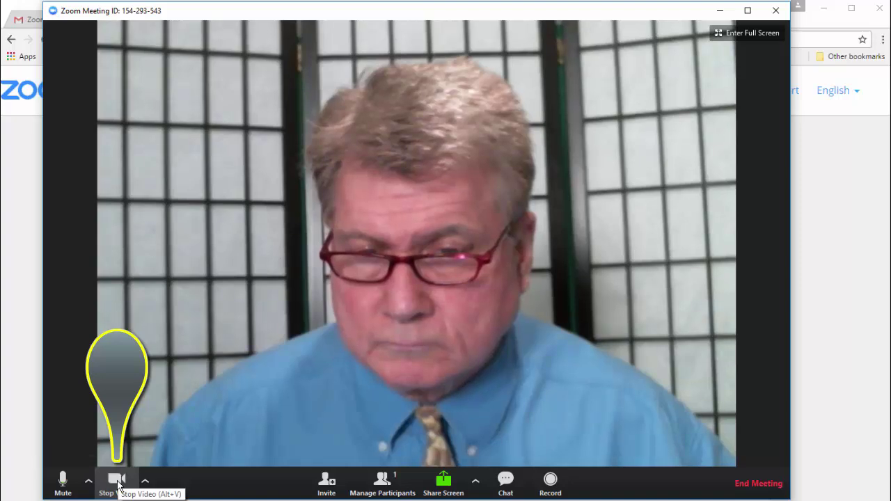
left_click(116, 482)
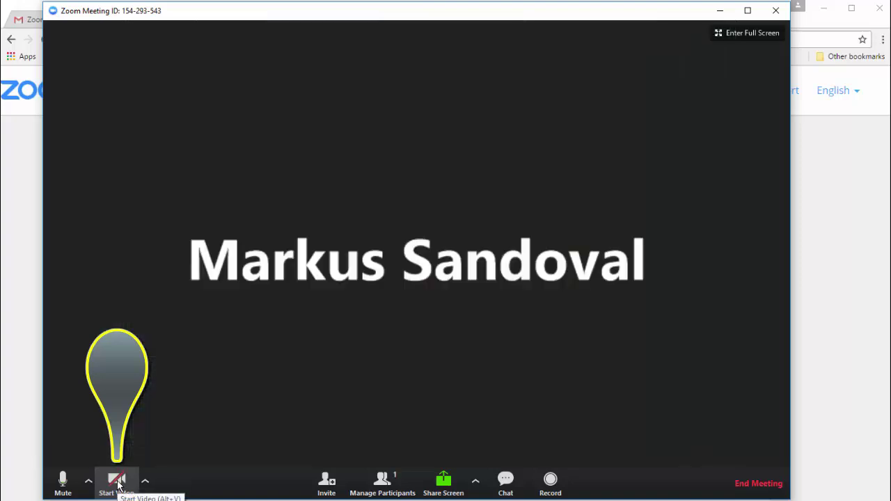
left_click(117, 481)
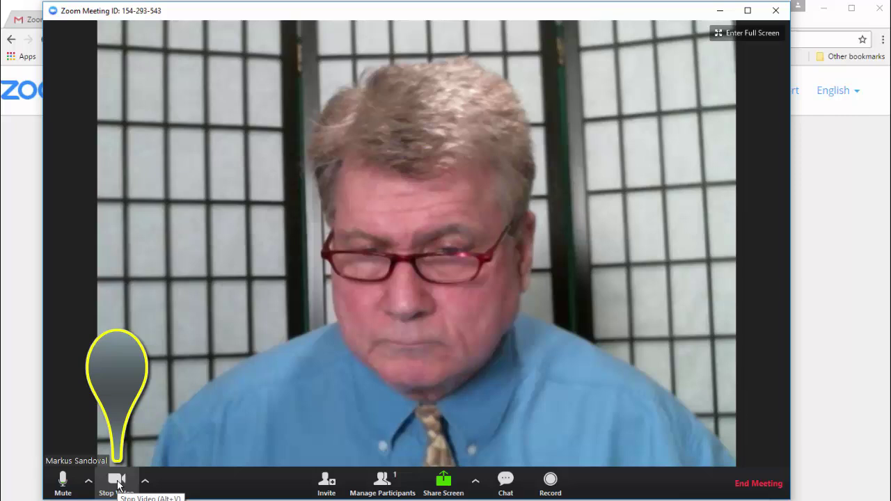
left_click(117, 481)
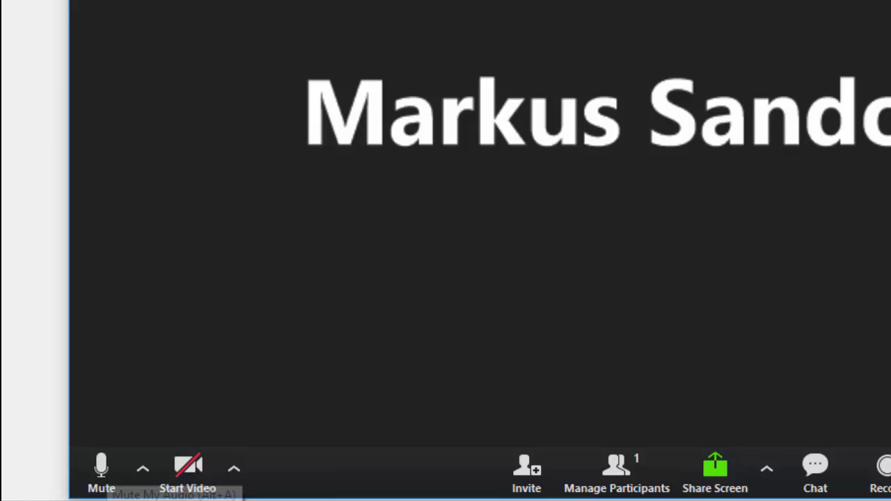
Step: Set the microphone to 'Same as System' and start the webcam video
left_click(143, 470)
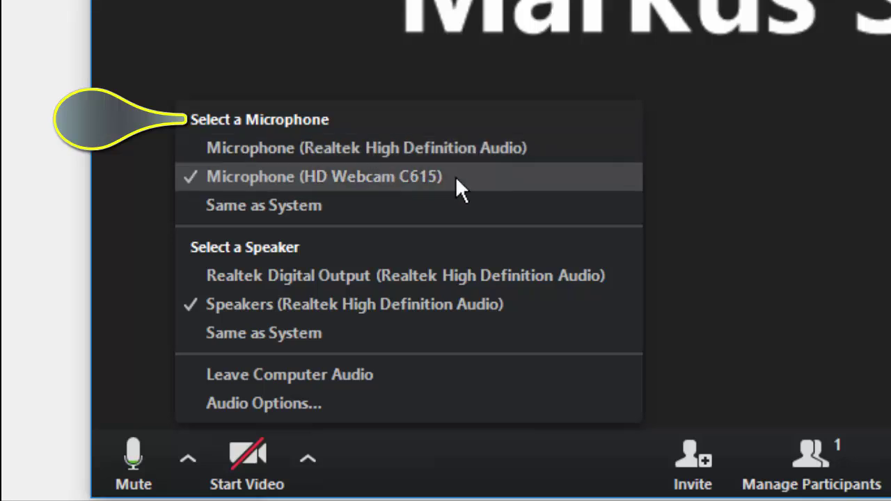
left_click(378, 205)
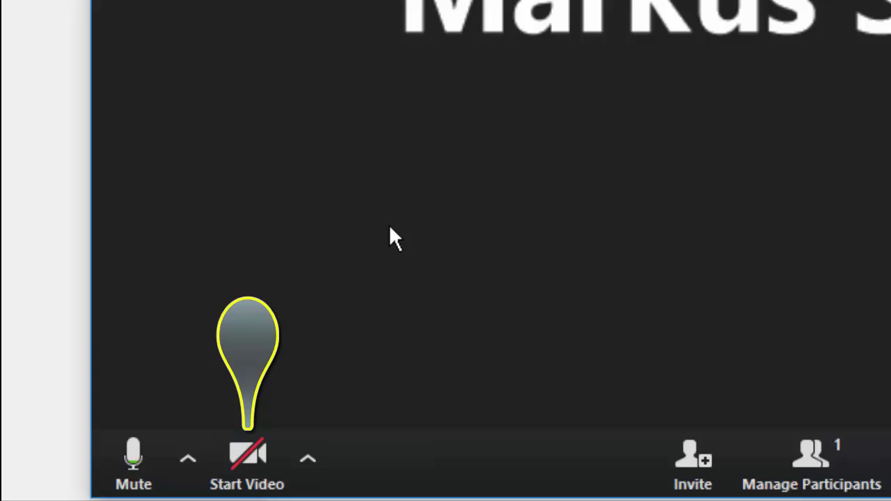
left_click(267, 454)
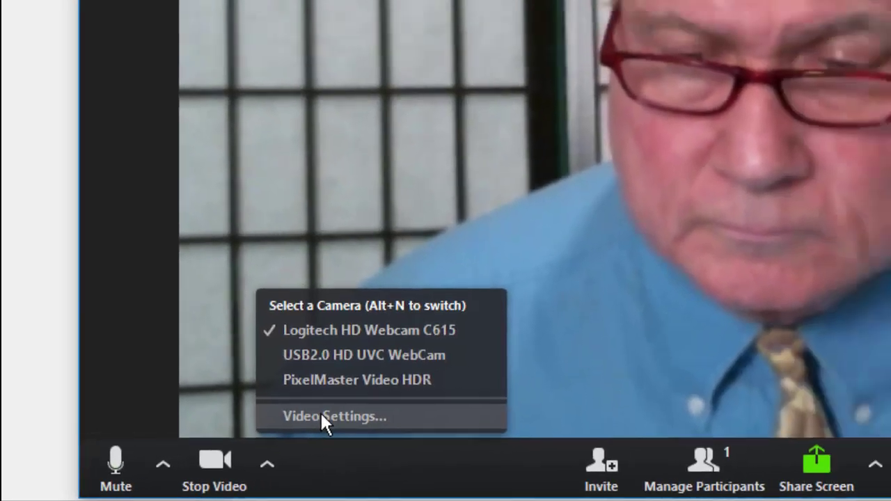
Step: Turn on 'Touch up my appearance' in the Video settings
left_click(370, 404)
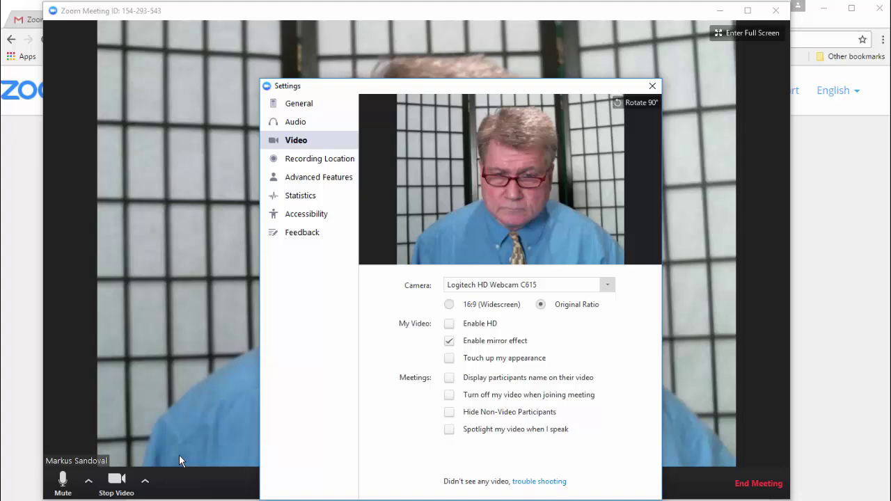
left_click_drag(441, 85, 390, 38)
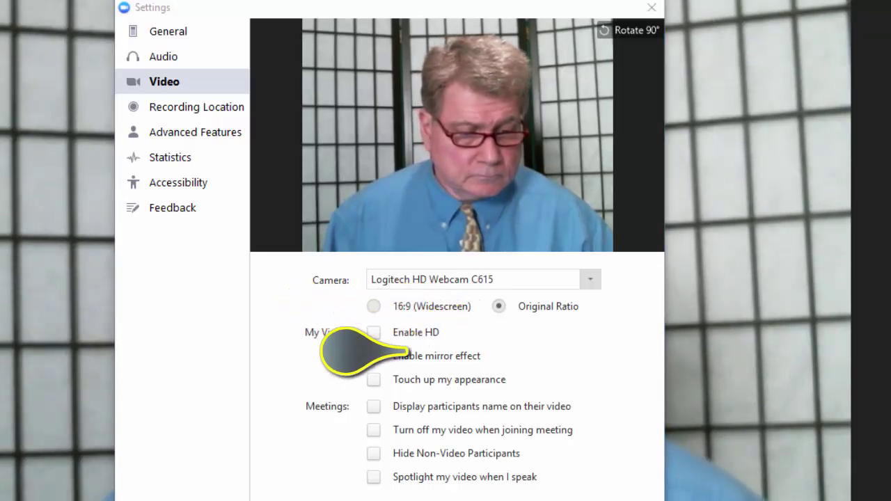
left_click(380, 380)
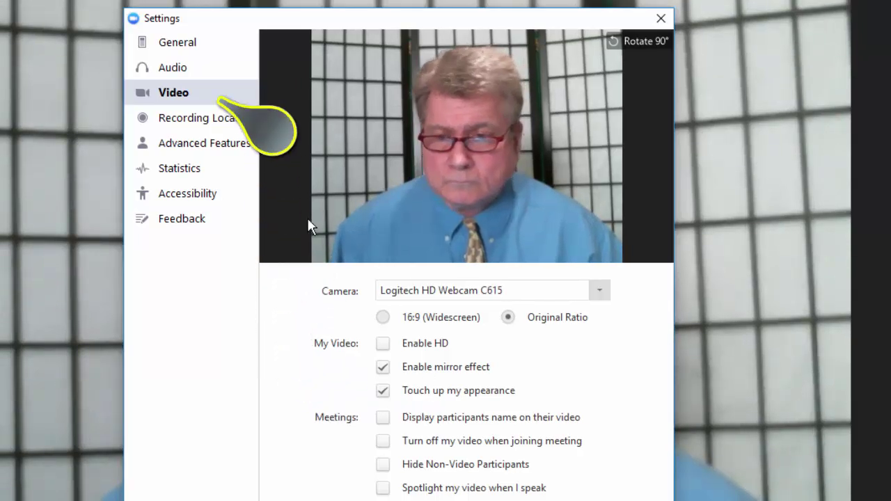
Step: Test the speaker and the microphone in the Audio settings
left_click(172, 71)
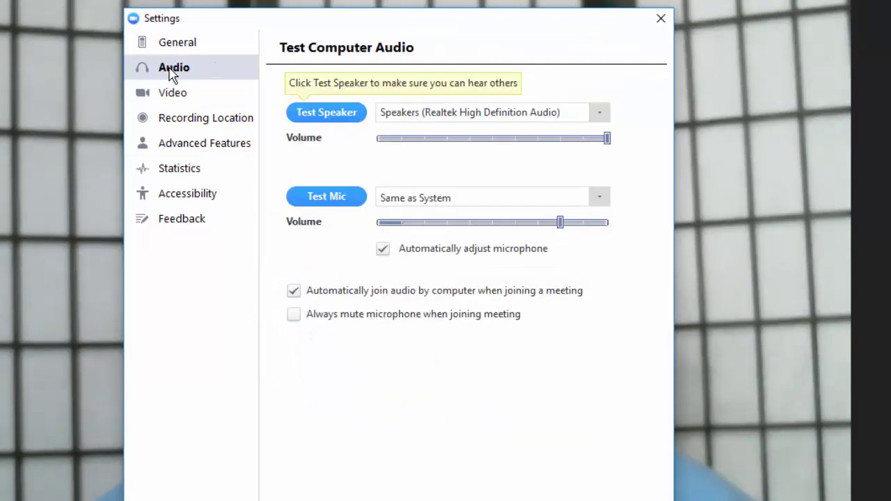
left_click(321, 113)
left_click(328, 202)
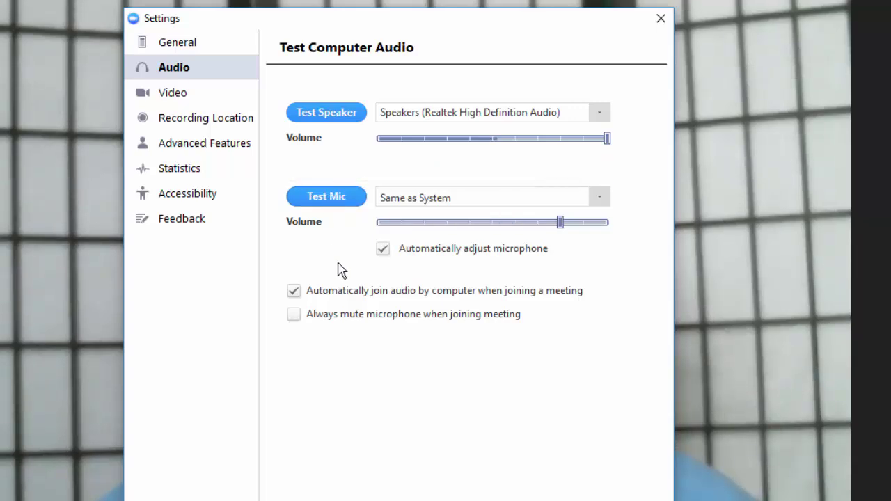
Step: Bring up the folder choice to change where recordings are stored
left_click(209, 118)
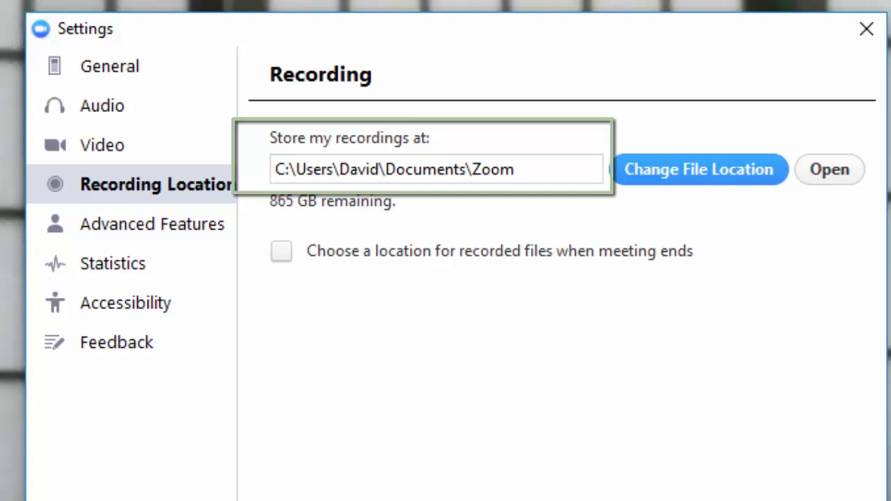
left_click(521, 169)
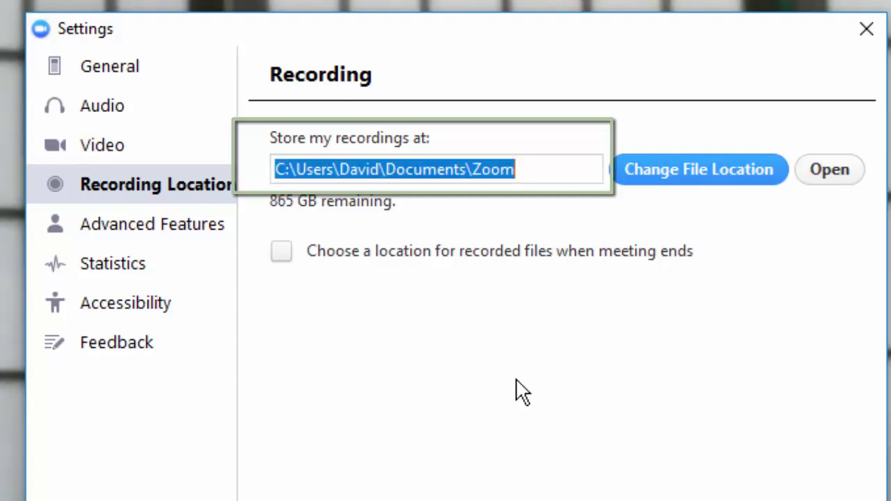
left_click(693, 170)
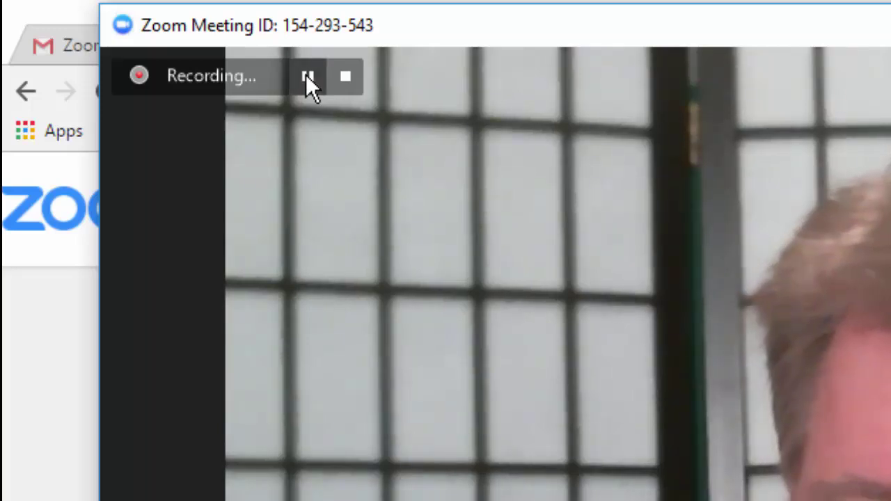
Step: Pause the meeting recording, resume it, then pause it again
left_click(307, 76)
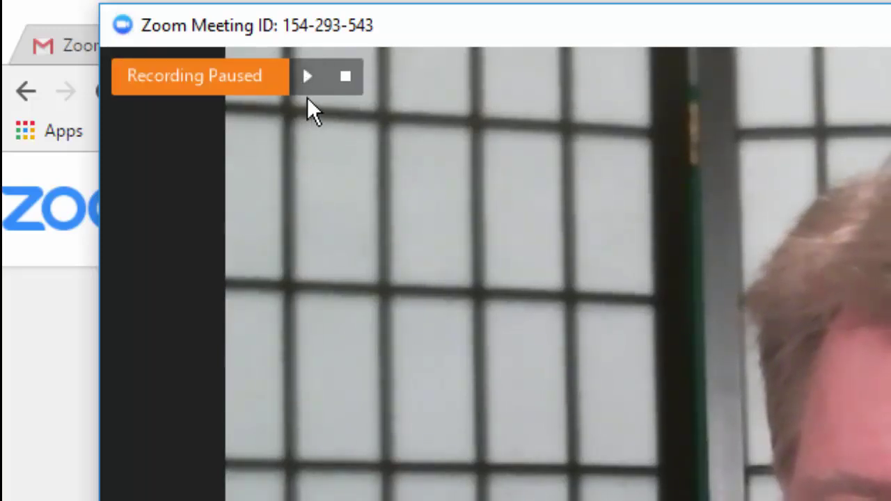
left_click(304, 75)
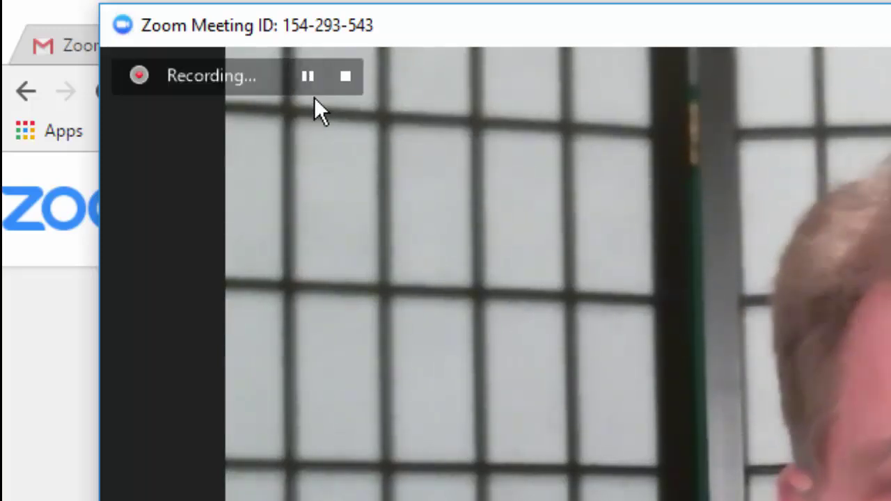
left_click(307, 76)
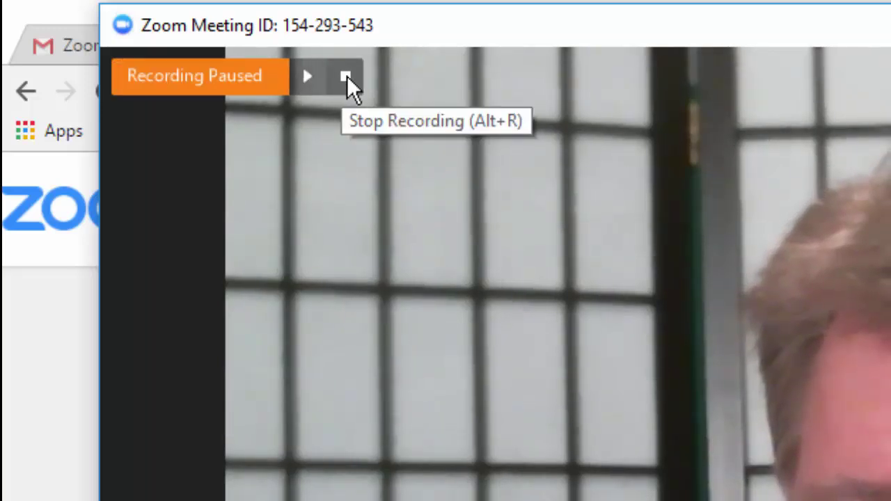
Step: Stop recording and open the dated meeting folder under Documents\Zoom with its two recording files
left_click(346, 76)
key("super")
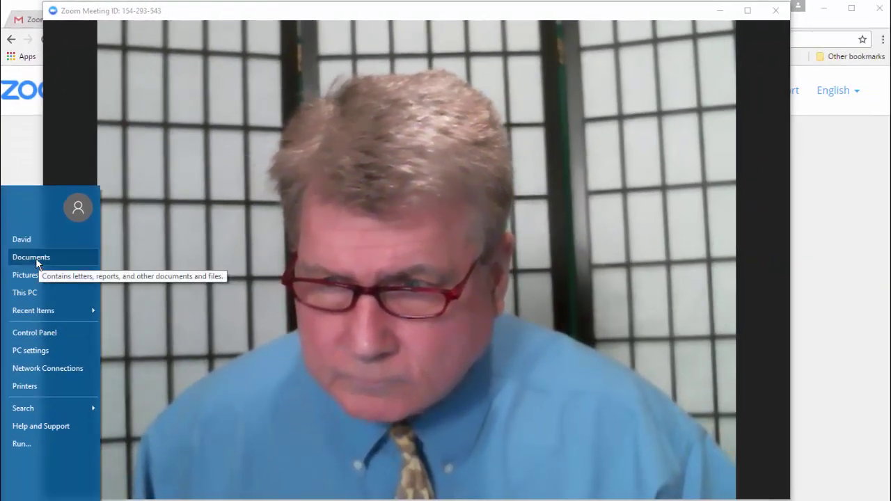
left_click(35, 257)
left_click_drag(227, 22, 415, 34)
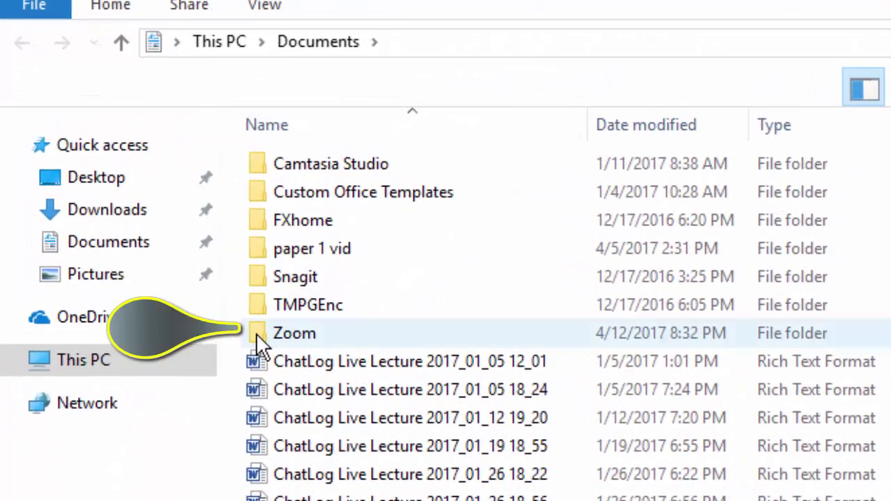
double_click(256, 333)
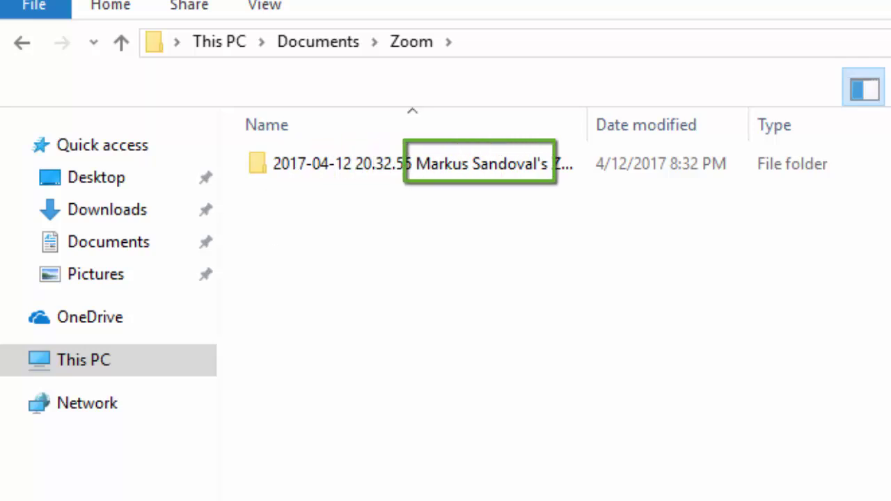
double_click(259, 166)
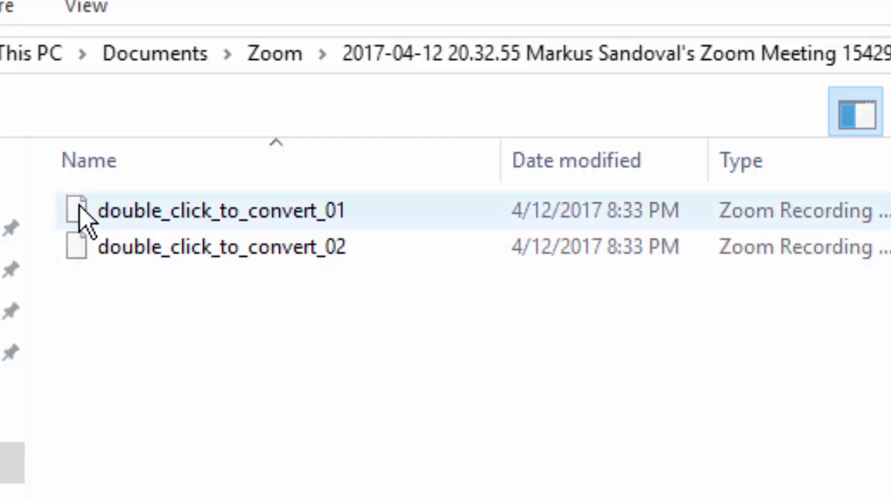
Step: Convert double_click_to_convert_01 into the zoom_0 MP4 and play it in Movies & TV
double_click(83, 217)
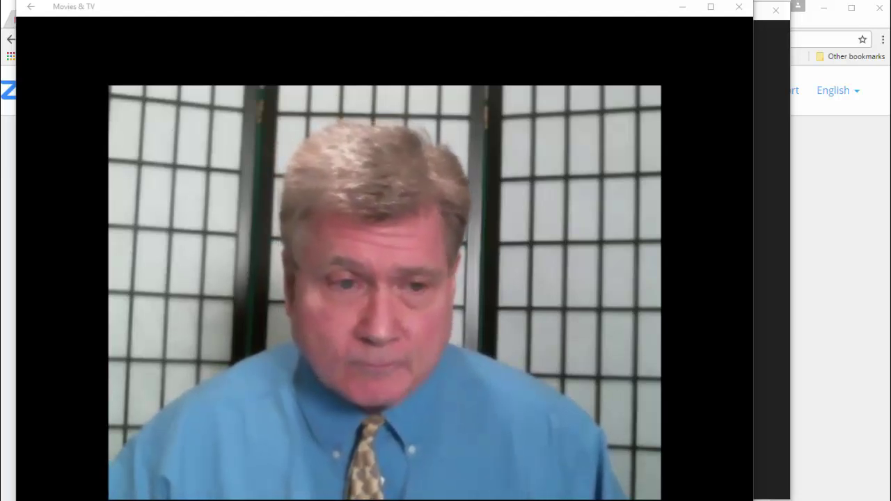
Step: Close the video player and bring up Assignment 1 on the Week 3 Blackboard page
left_click(739, 6)
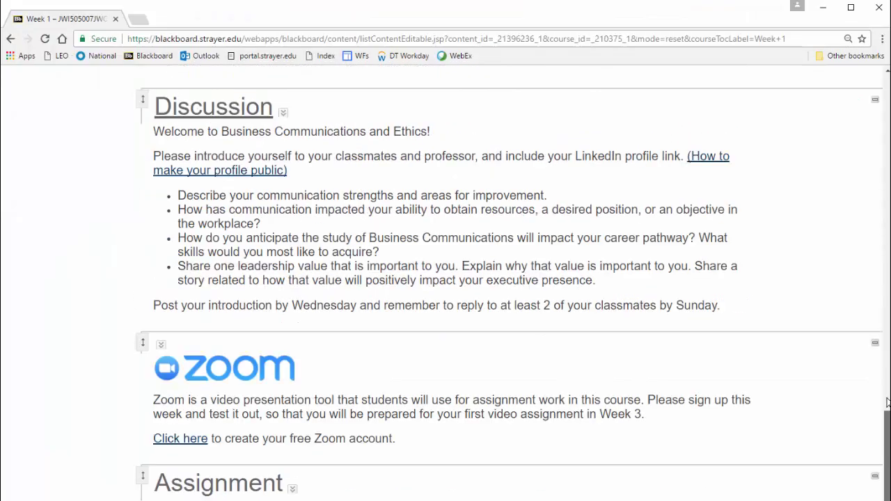
left_click_drag(884, 487, 884, 77)
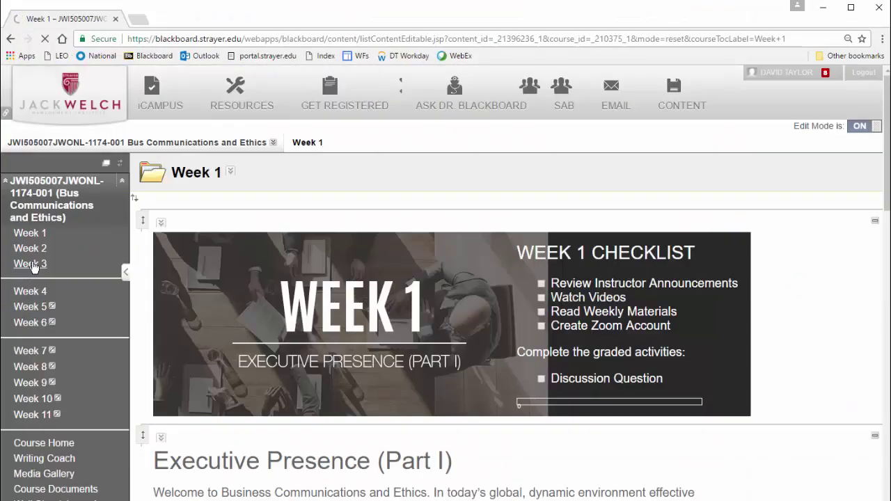
left_click_drag(887, 139, 888, 459)
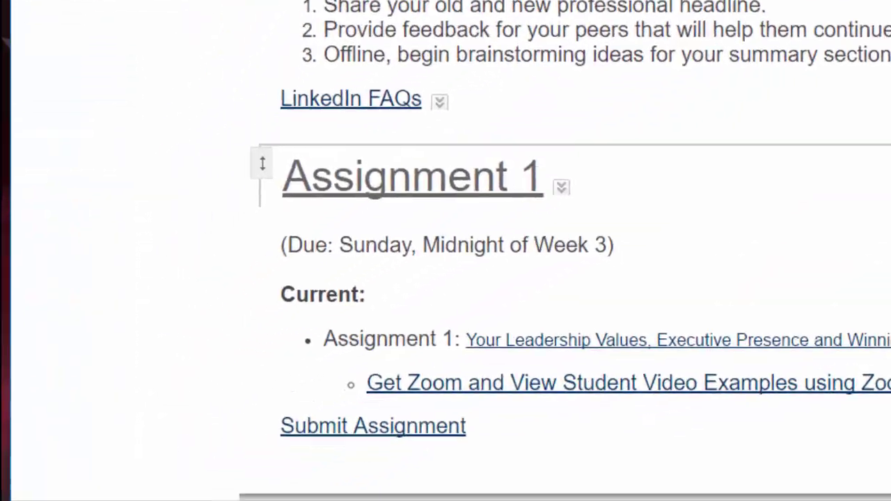